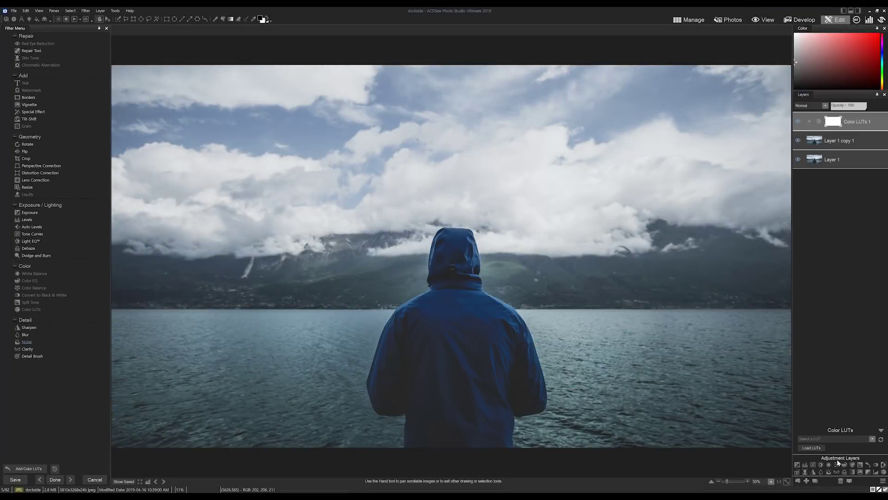
Set the LUT layer to about 45% opacity with Soft light blending
scroll(835, 438, "down", 3)
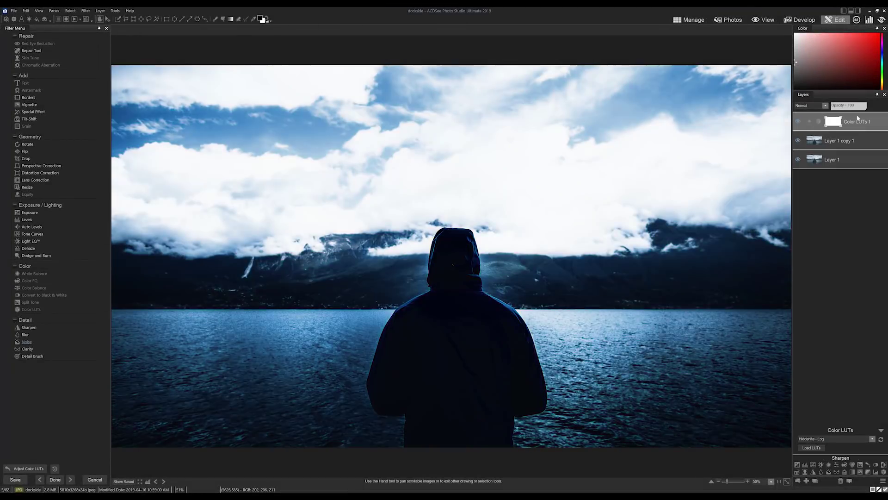
left_click(847, 107)
left_click_drag(848, 107, 847, 107)
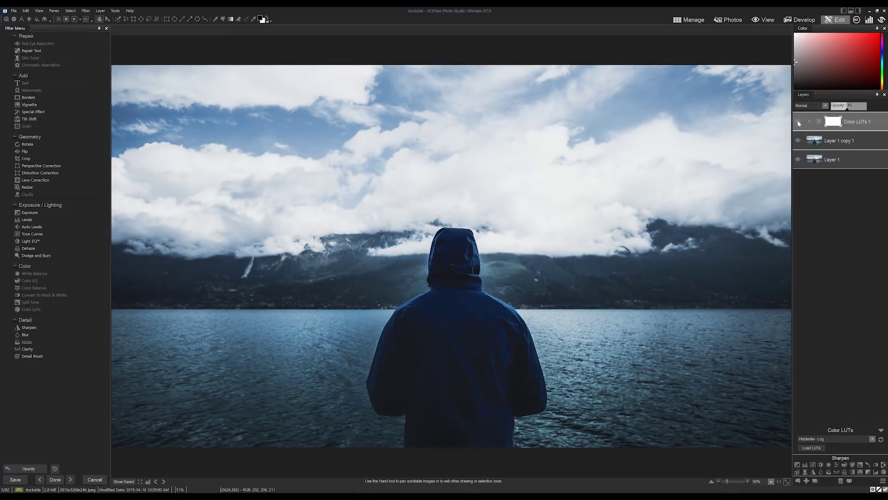
left_click(798, 122)
left_click(811, 106)
left_click(808, 185)
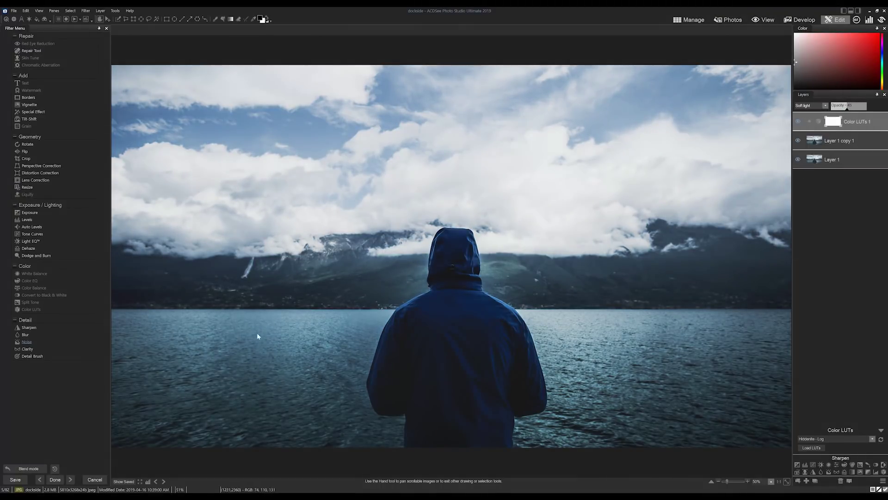
Select the left half of the photo and fill the layer mask so the effect covers everything
left_click(133, 18)
left_click_drag(460, 56, 1, 456)
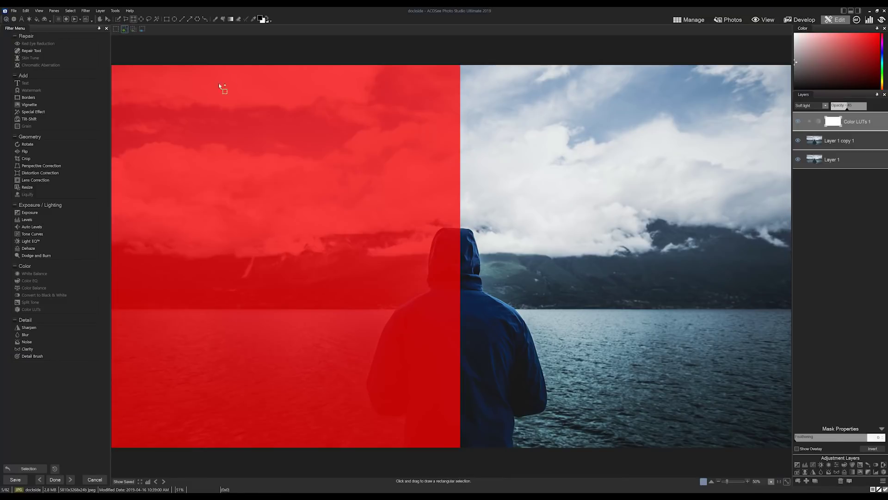
left_click(222, 19)
left_click(278, 231)
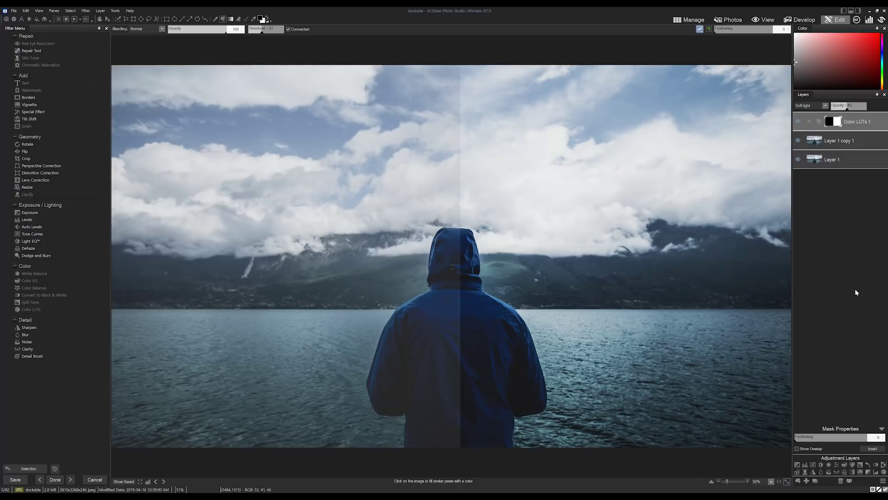
left_click(798, 140)
left_click(798, 140)
left_click(654, 194)
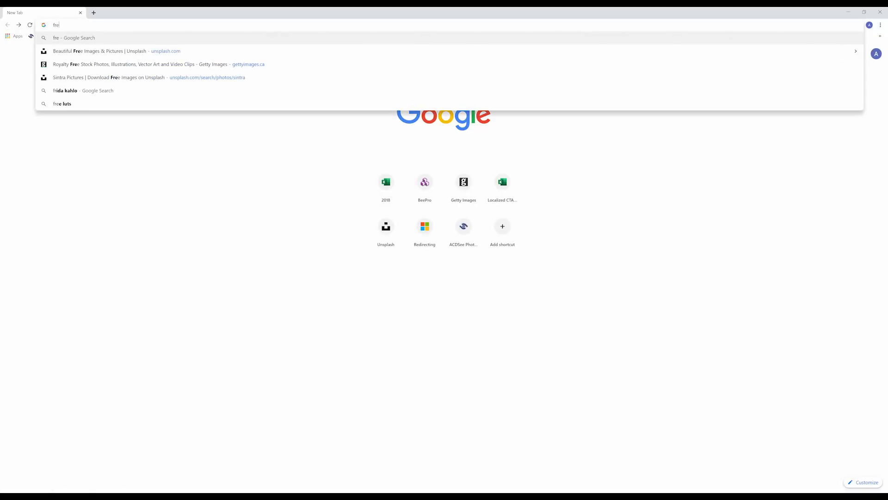
Run the 'free luts' Google search and scroll through the results listing free LUT packs
key("Return")
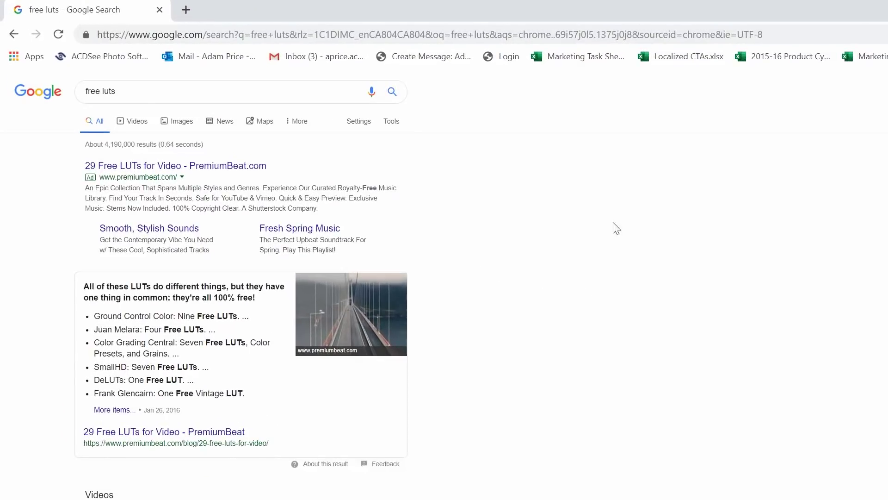
scroll(541, 298, "down", 5)
scroll(232, 278, "down", 3)
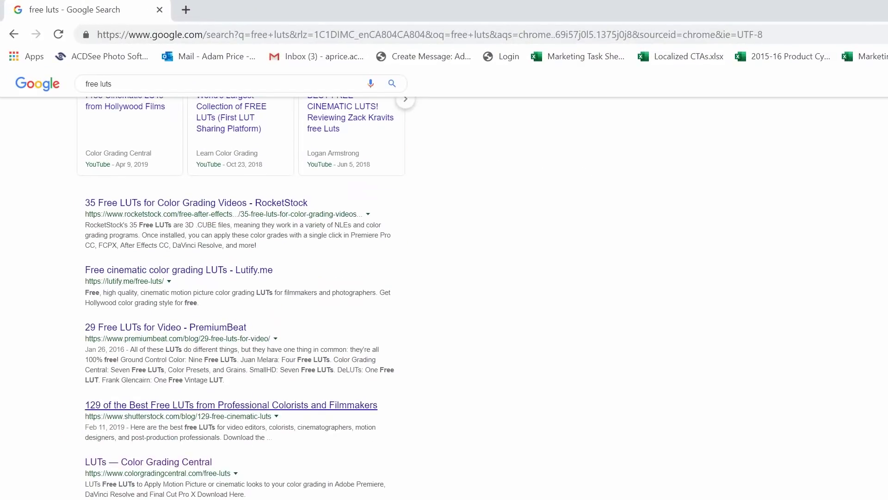
scroll(227, 361, "down", 4)
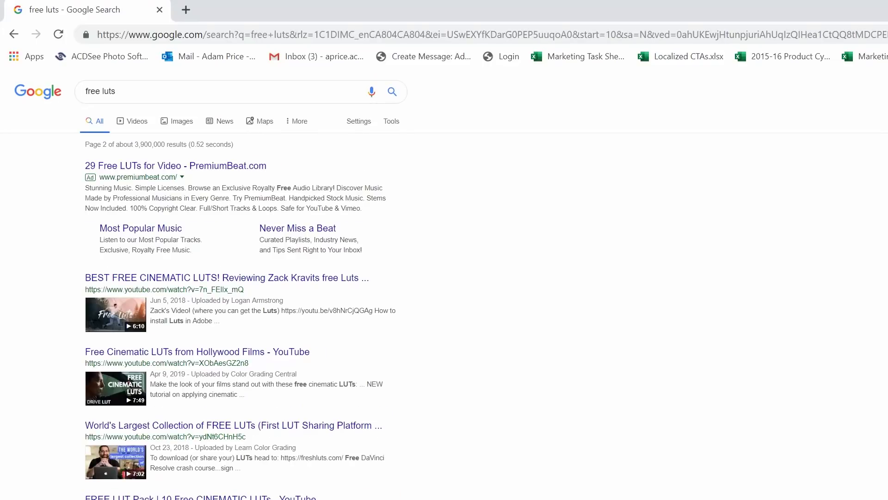
scroll(547, 431, "down", 1)
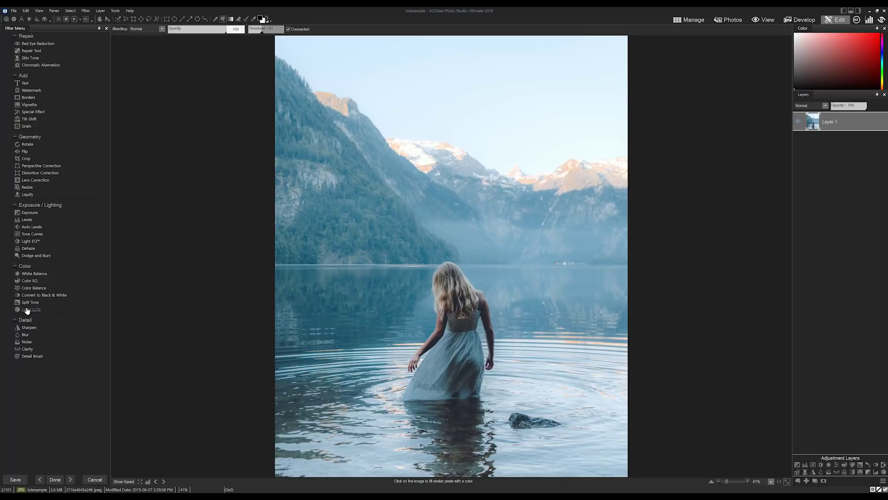
Open the Color LUTs filter from the Color group of the Edit Mode Menu
left_click(28, 309)
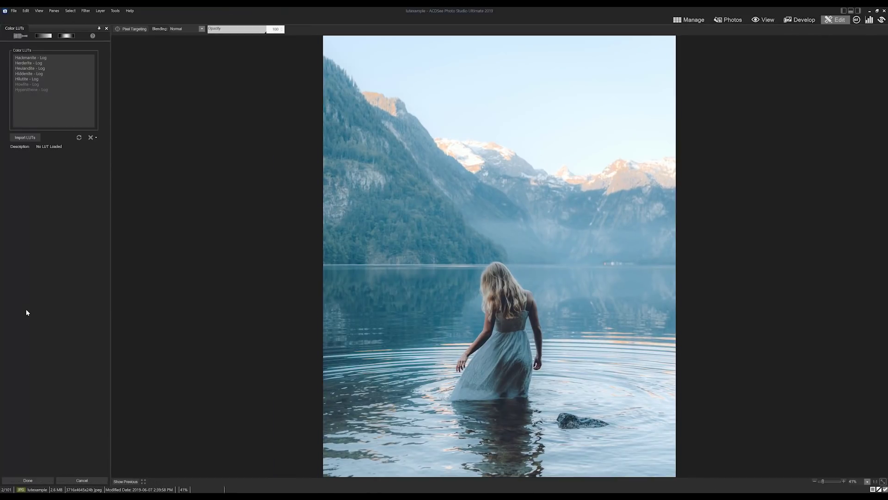
left_click(29, 137)
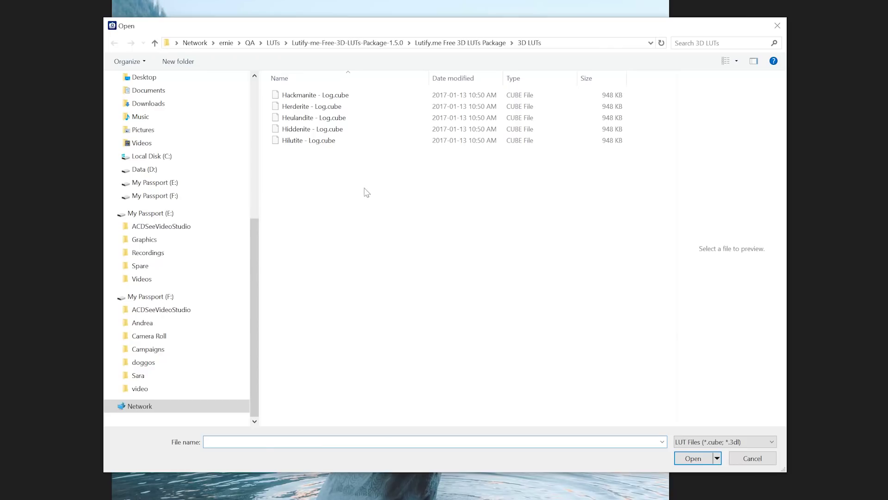
left_click_drag(484, 195, 457, 140)
left_click_drag(322, 101, 322, 93)
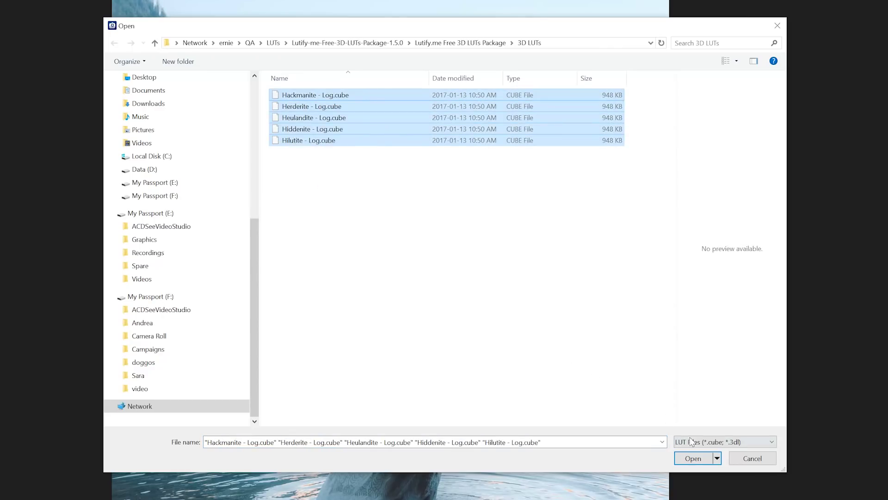
left_click(761, 441)
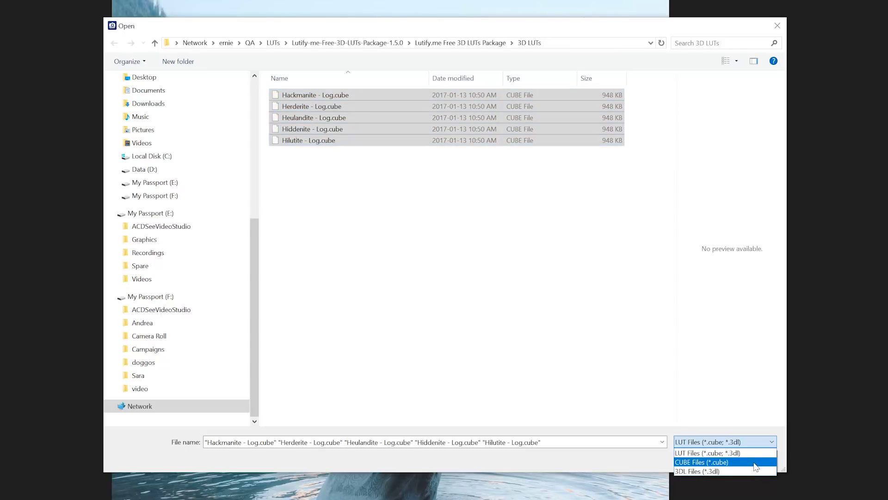
left_click(750, 453)
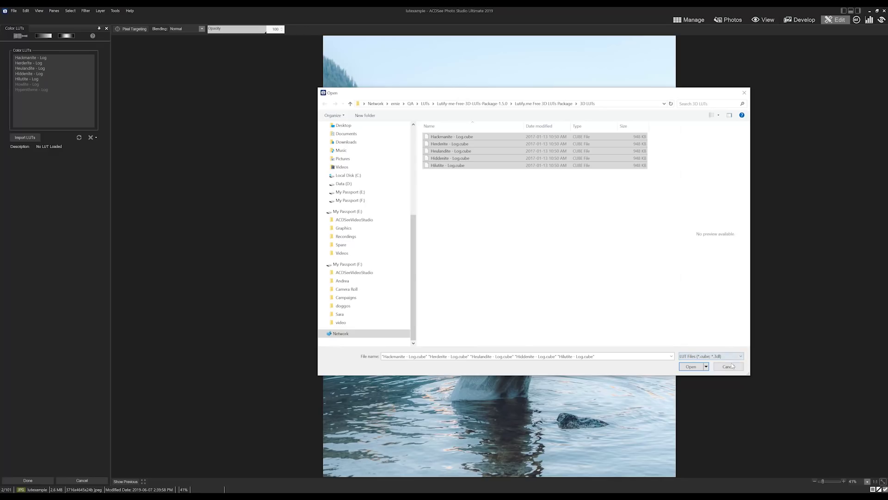
left_click(754, 459)
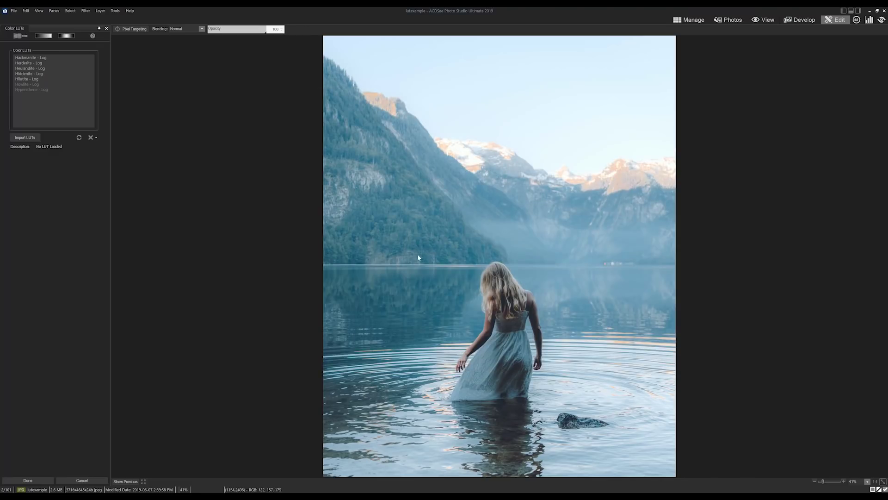
Compare the Heulandite, Hiddenite and Hilutite Log LUTs, ending on Hiddenite - Log
left_click(34, 68)
left_click(32, 74)
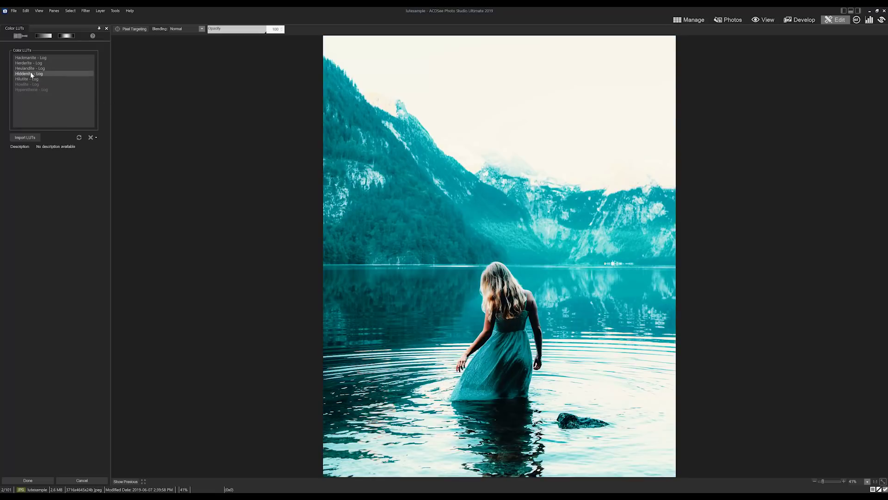
left_click(30, 79)
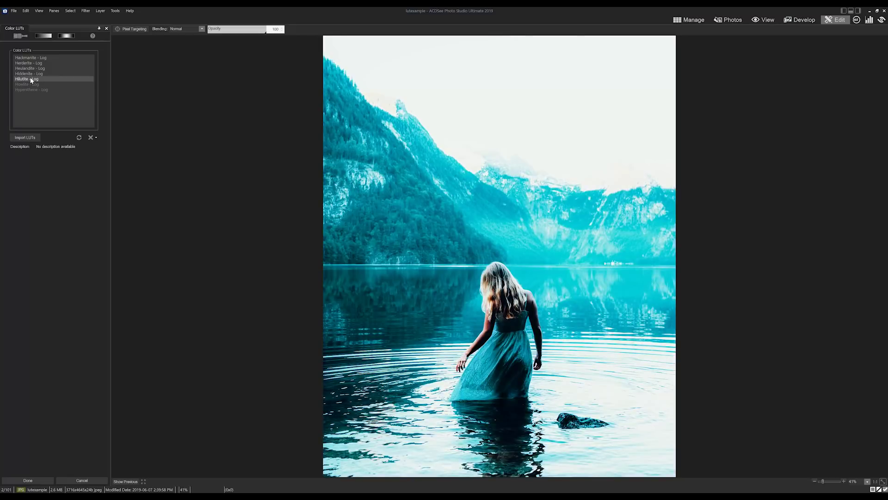
left_click(31, 73)
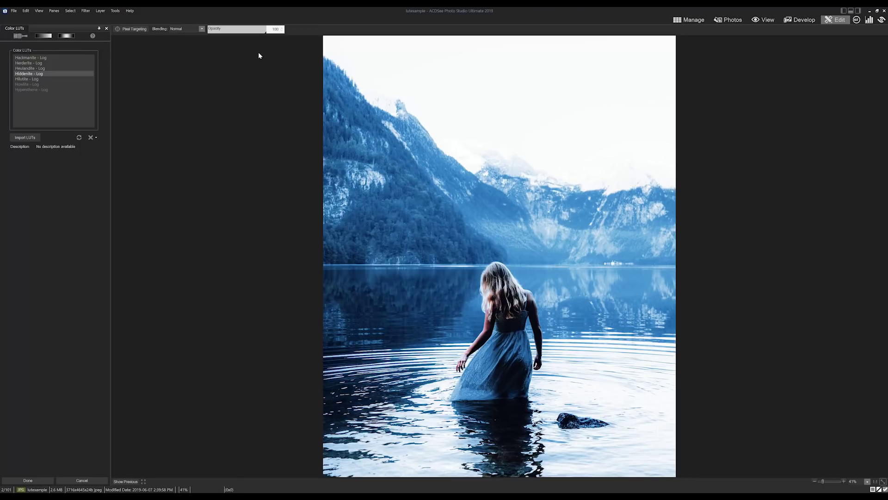
Lower the LUT opacity to about 53 and set blending to Soft light
left_click_drag(265, 33, 238, 31)
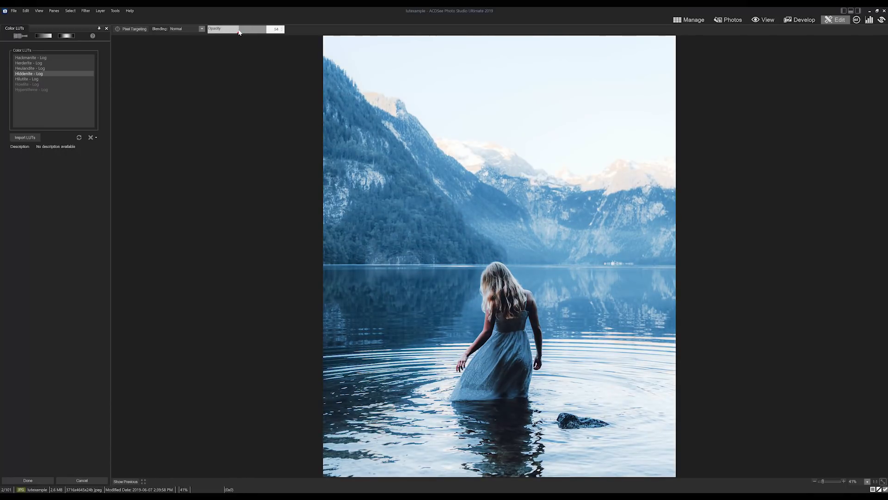
left_click(230, 68)
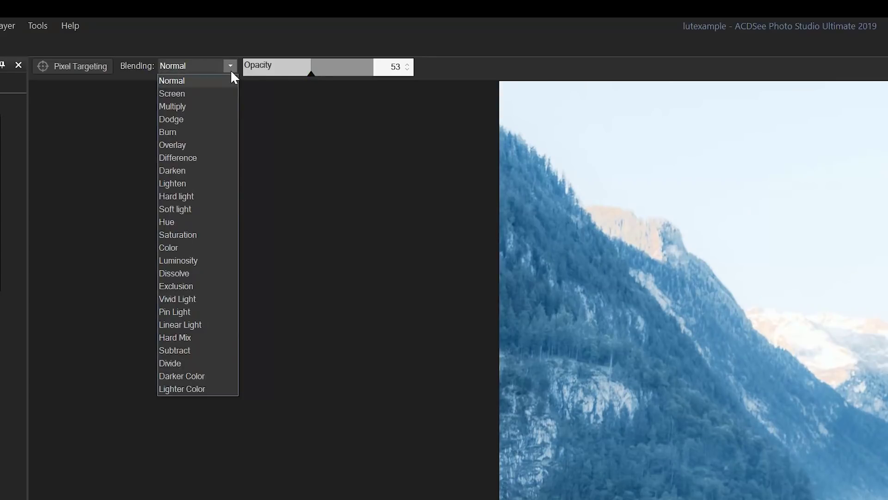
left_click(196, 210)
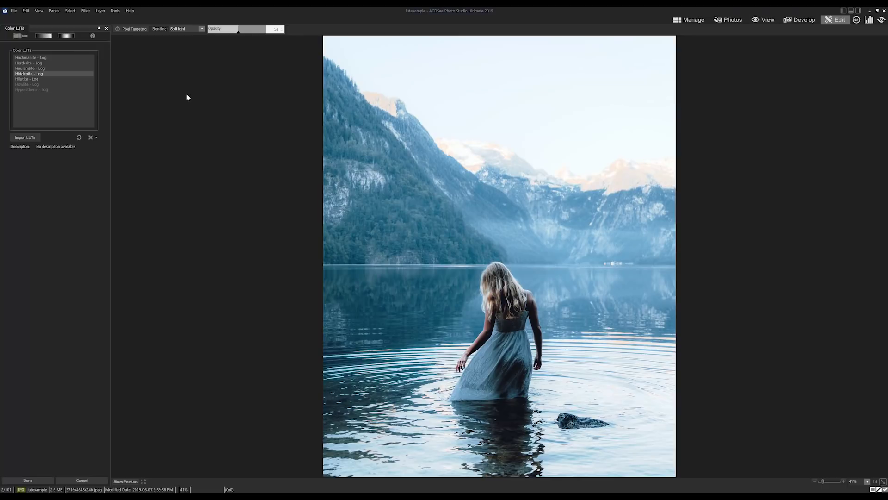
Switch to Brush mode and paint the LUT across the lake just below the horizon
left_click(21, 36)
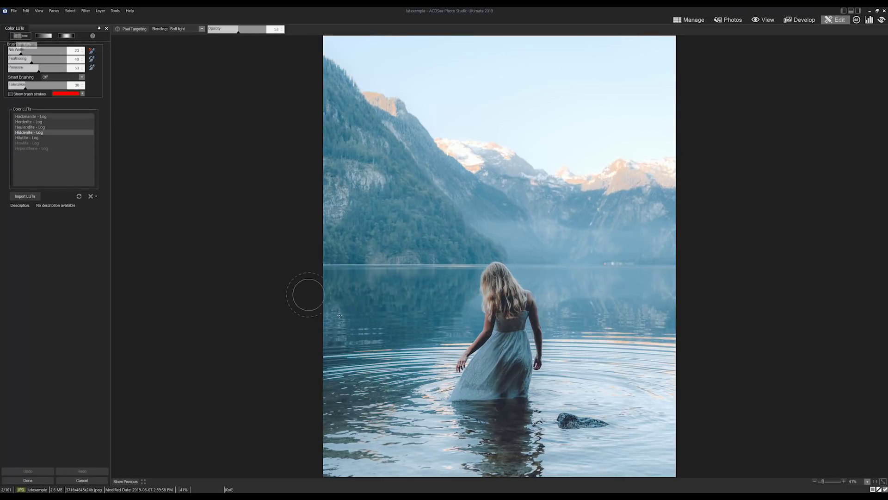
mouse_move(316, 280)
left_mouse_down()
mouse_move(657, 285)
mouse_move(462, 300)
mouse_move(481, 296)
mouse_move(537, 324)
mouse_move(324, 328)
mouse_move(490, 352)
mouse_move(295, 373)
mouse_move(258, 397)
mouse_move(305, 419)
mouse_move(585, 424)
left_mouse_up()
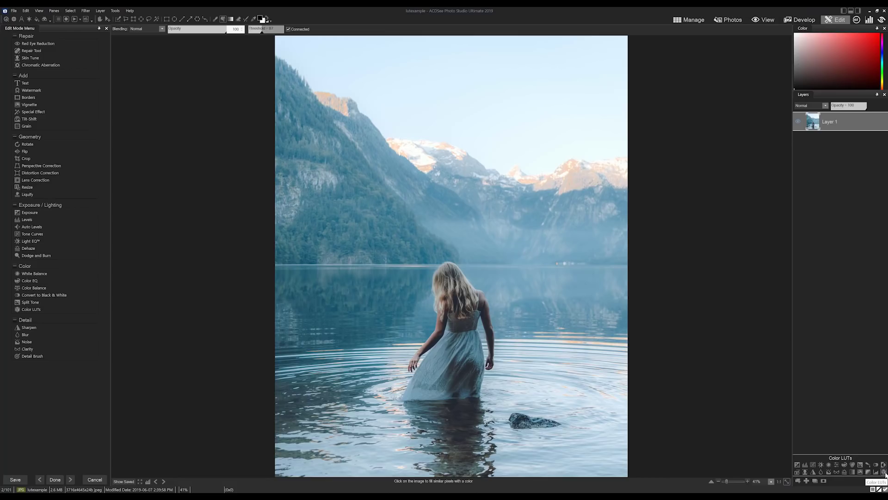
Add a Color LUTs 1 adjustment layer above Layer 1 from the Layers panel toolbar
left_click(884, 472)
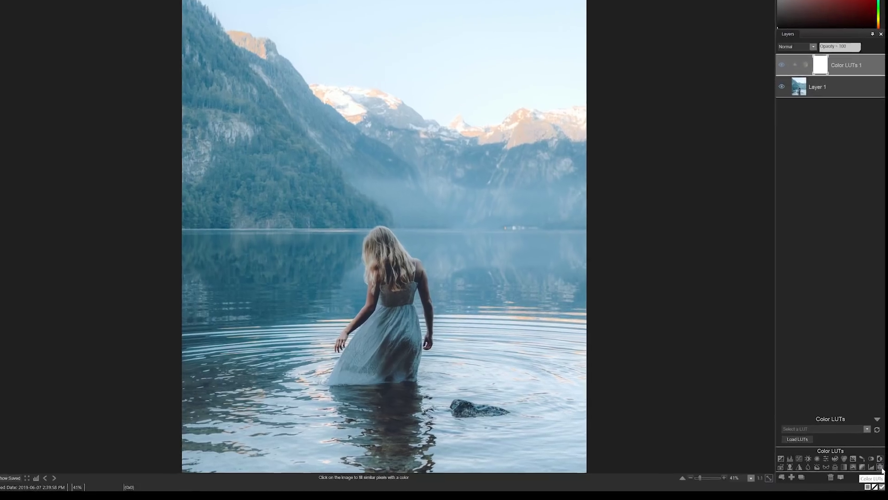